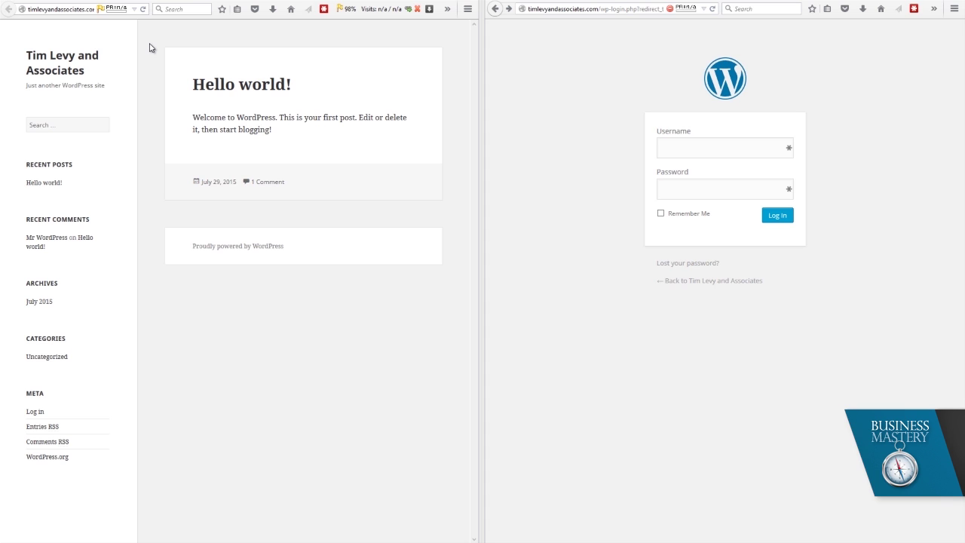
- Check the full web addresses of the site's front page and login page
left_click(80, 13)
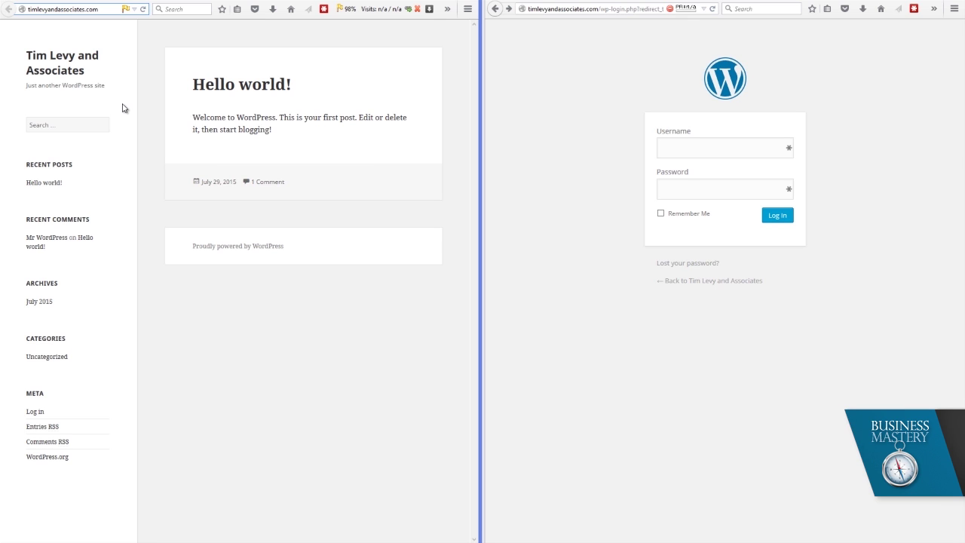
left_click(273, 344)
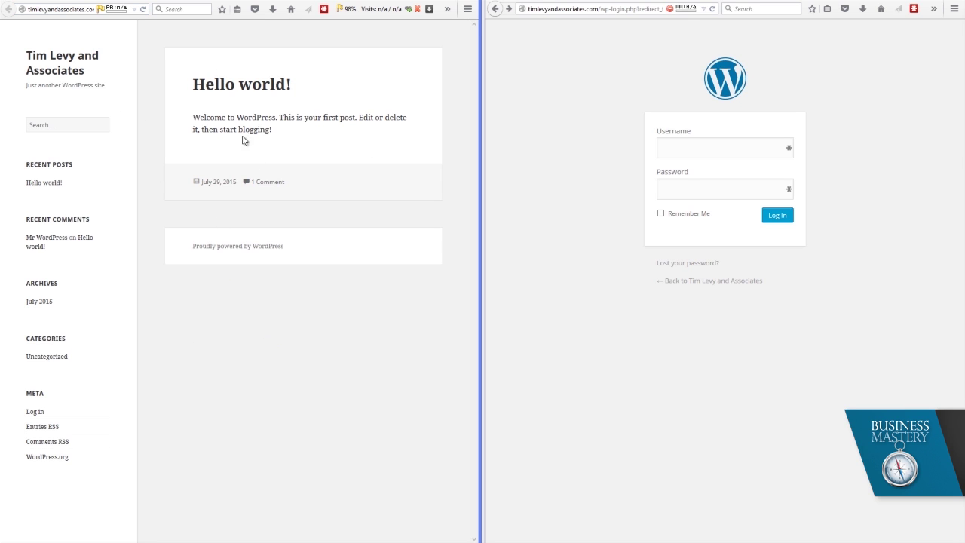
left_click(609, 9)
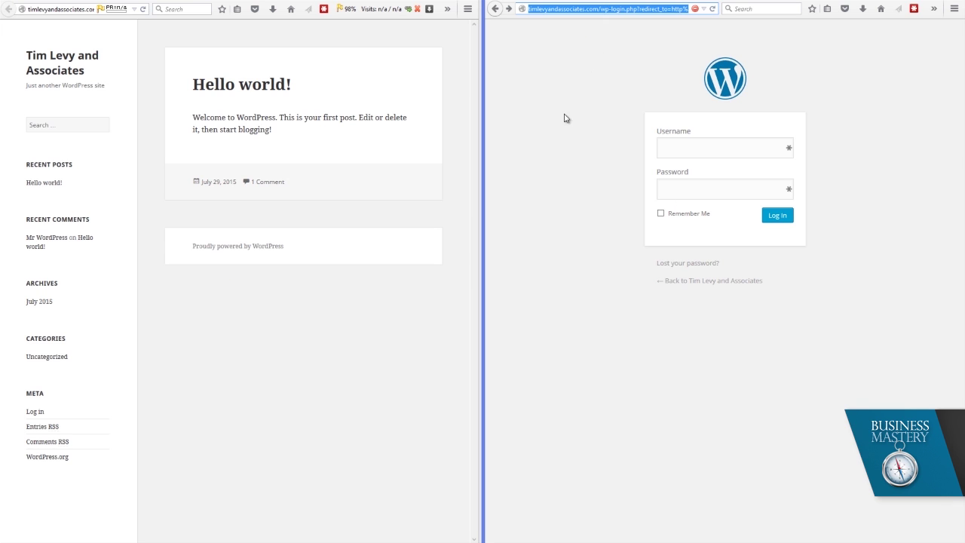
- Log in to WordPress with the account username and password
left_click(745, 151)
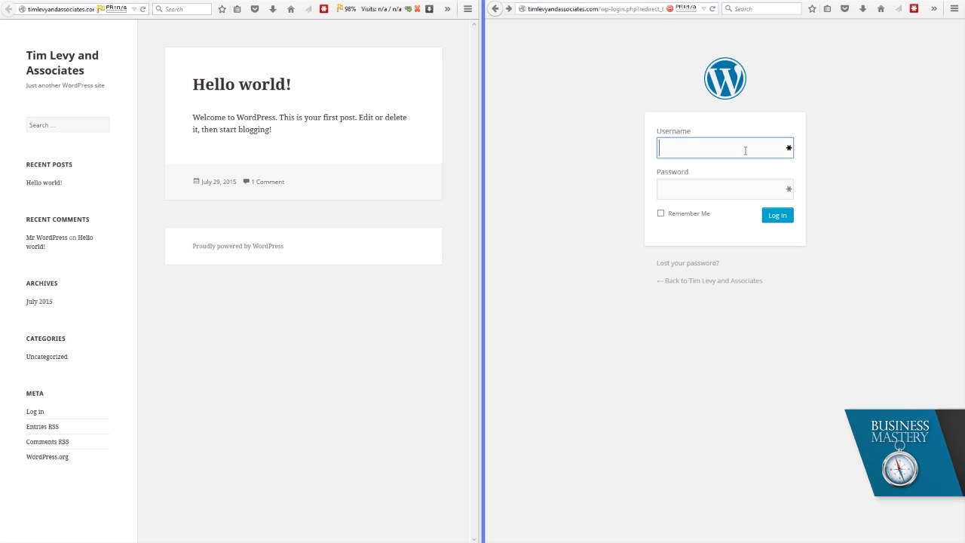
key("Tab")
key("ctrl+v")
key("Return")
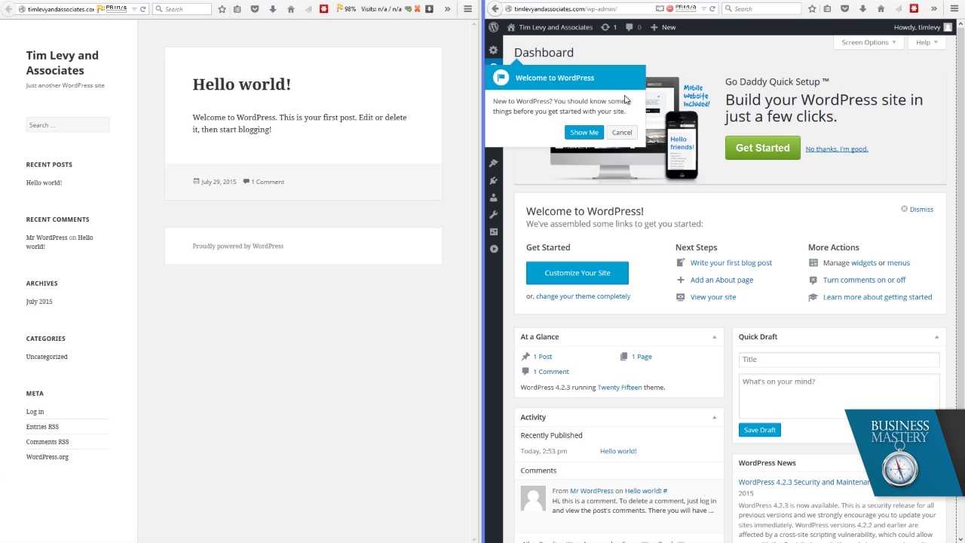
- Dismiss the welcome popup, the Welcome to WordPress! panel and the quick setup offer
left_click(621, 134)
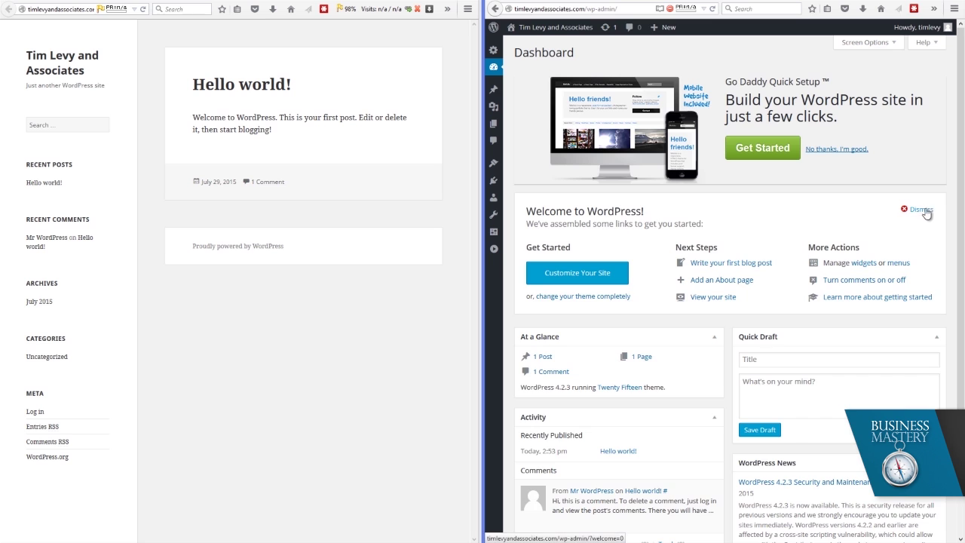
left_click(919, 210)
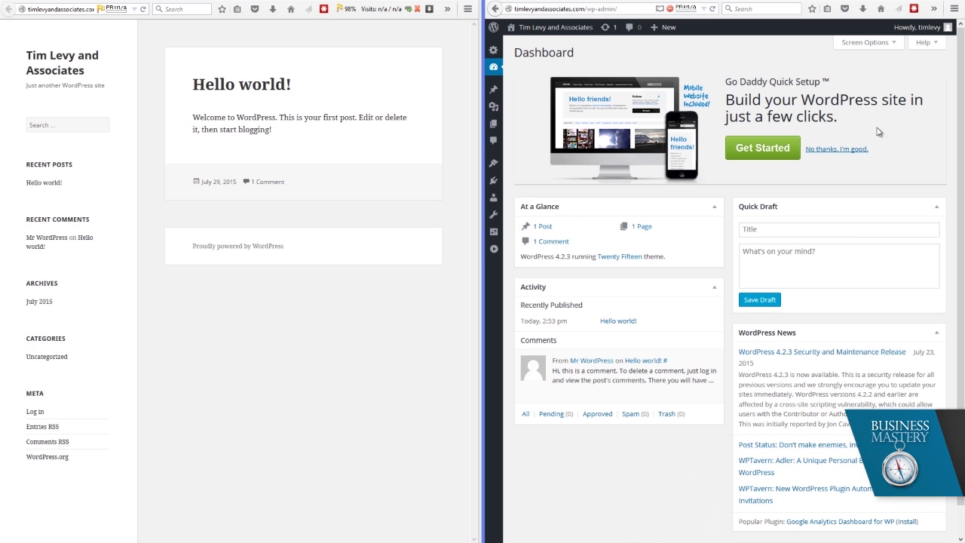
left_click(845, 154)
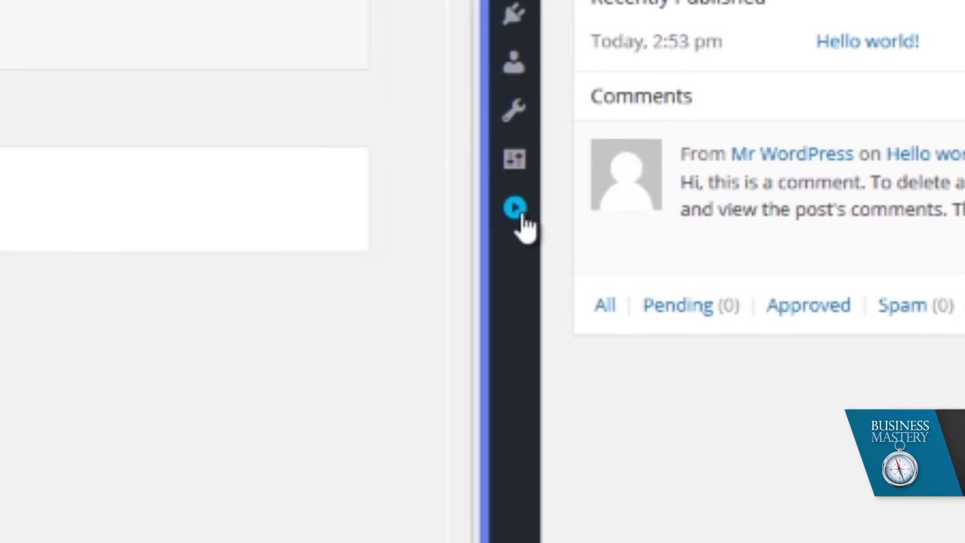
- From Appearance > Themes in the expanded sidebar, go to Add New to list featured themes
left_click(519, 215)
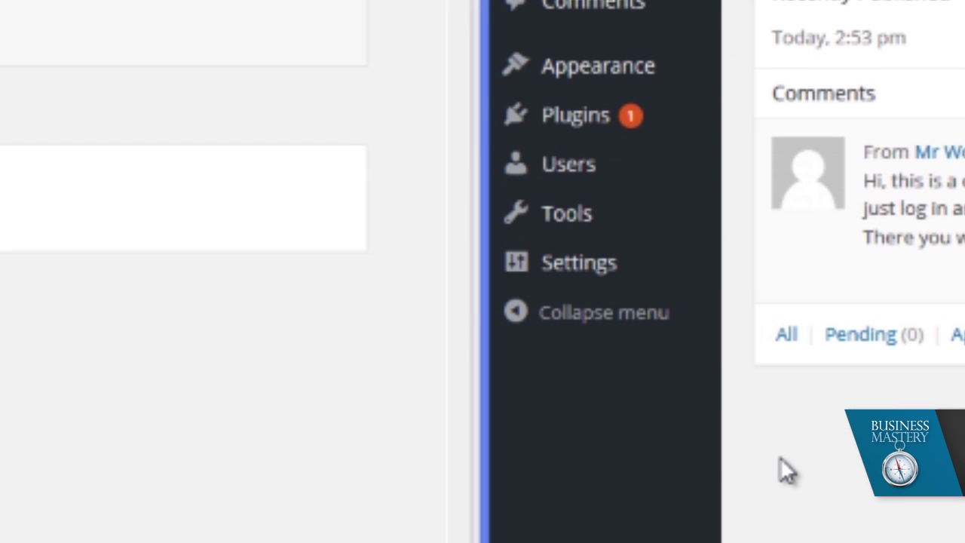
mouse_move(617, 77)
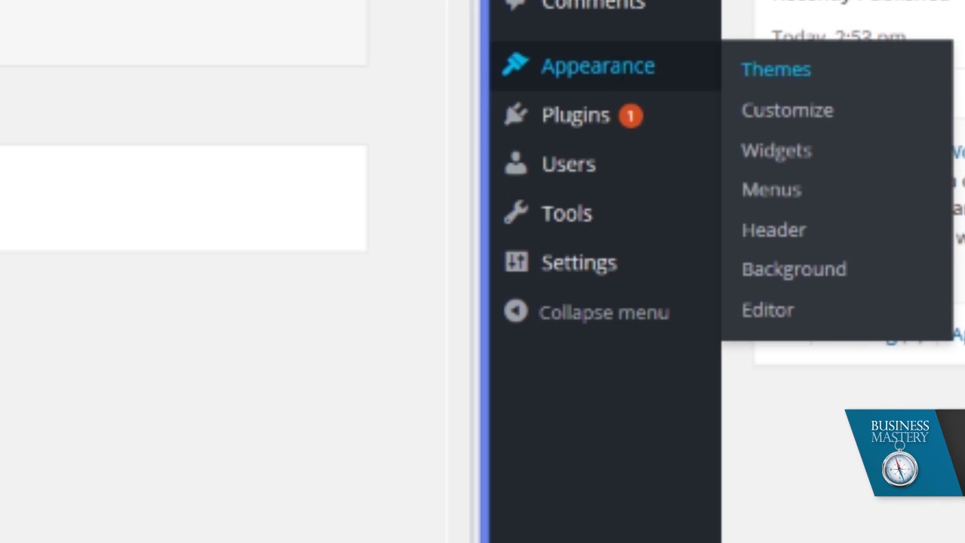
left_click(773, 71)
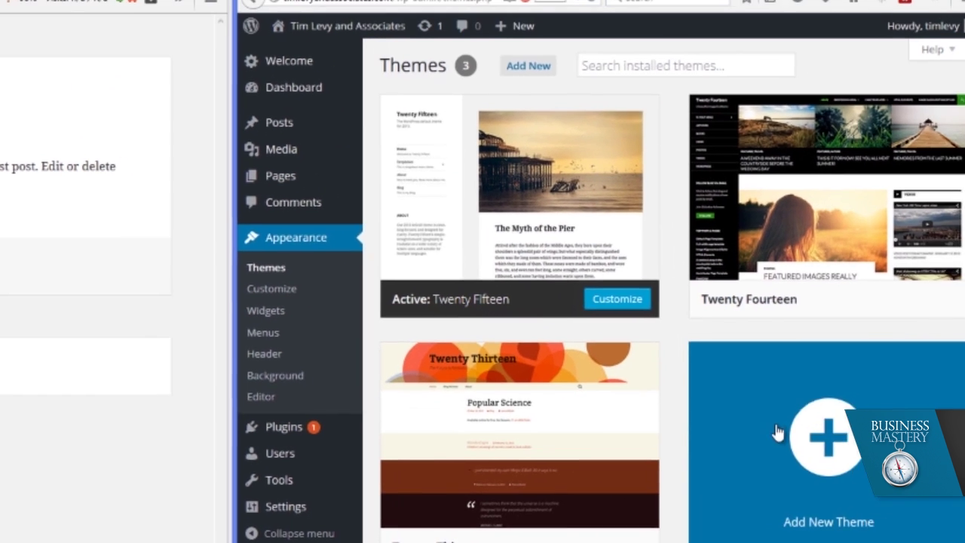
mouse_move(802, 132)
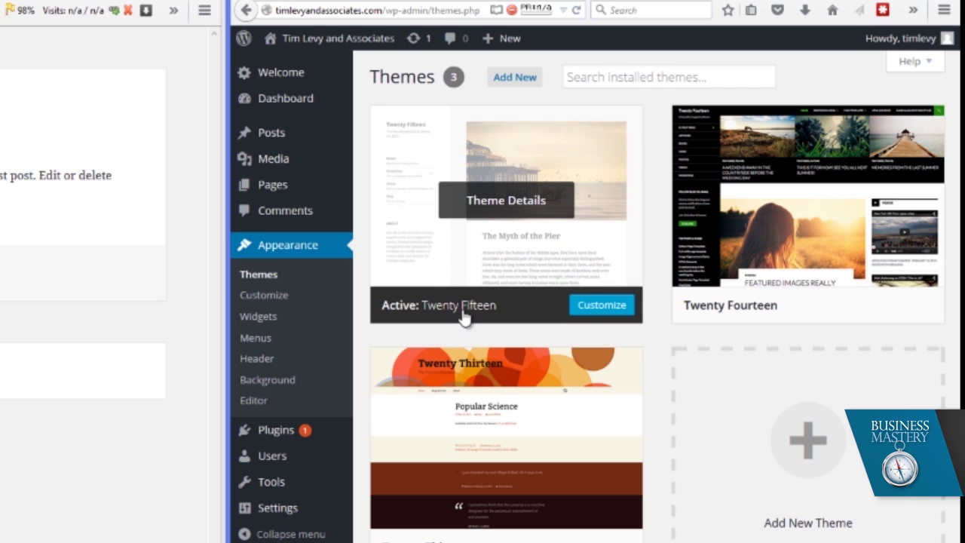
mouse_move(537, 539)
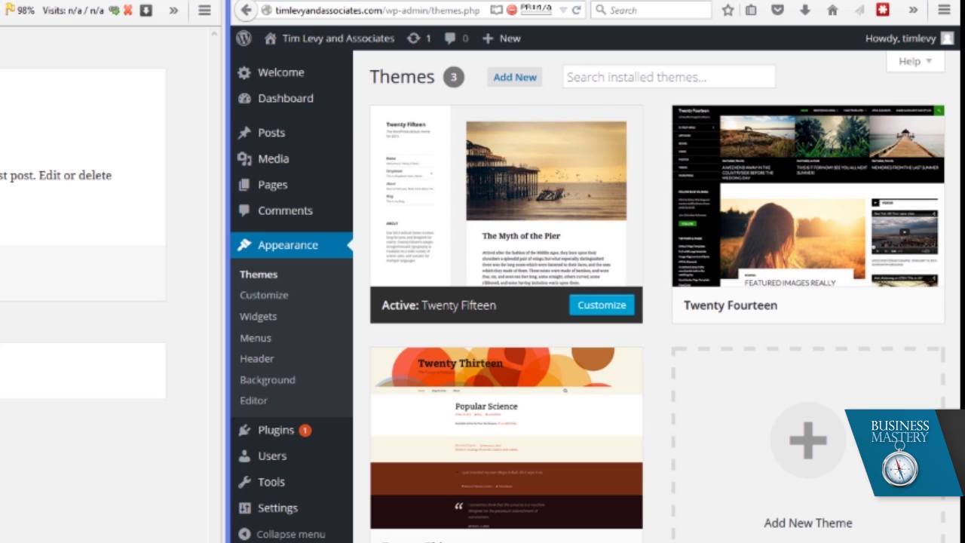
mouse_move(517, 209)
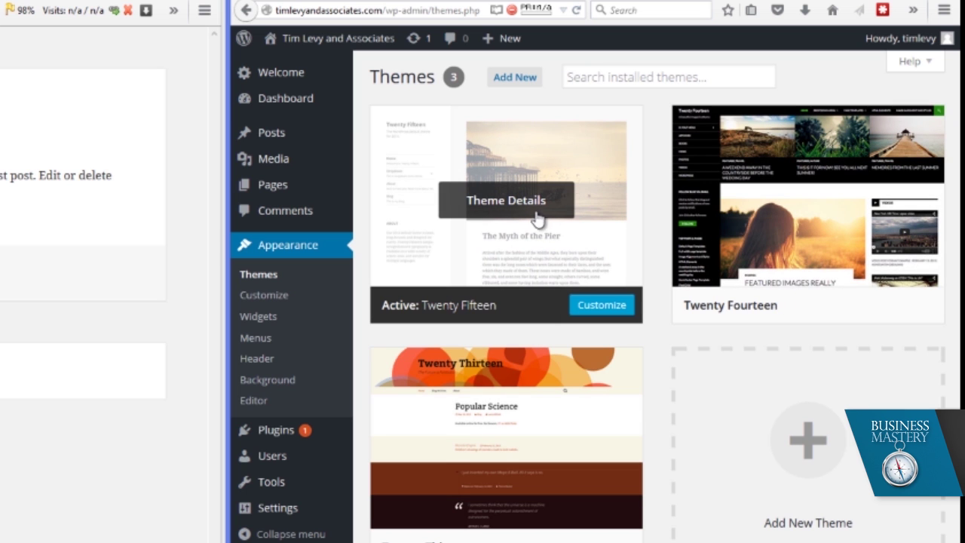
left_click(524, 86)
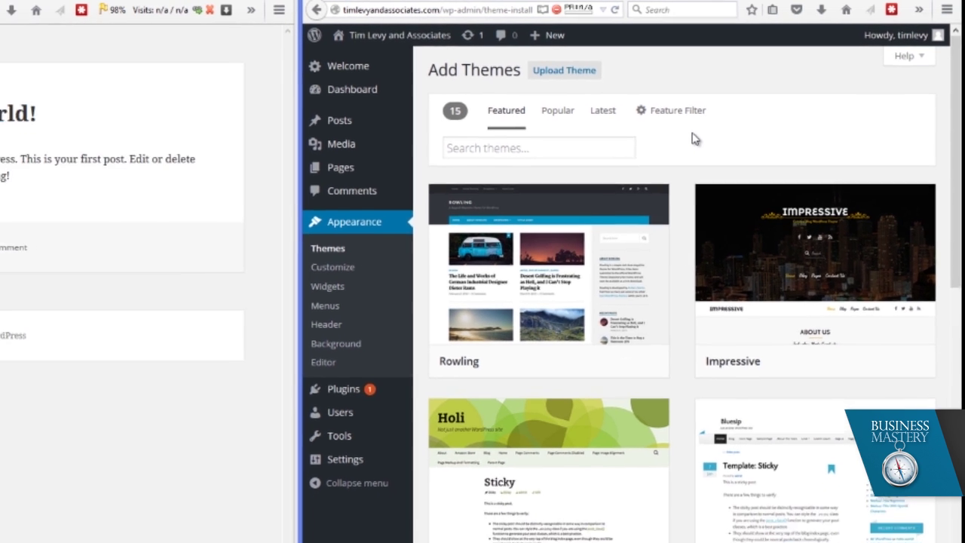
- Load themeforest.net in a new browser tab
key("ctrl+t")
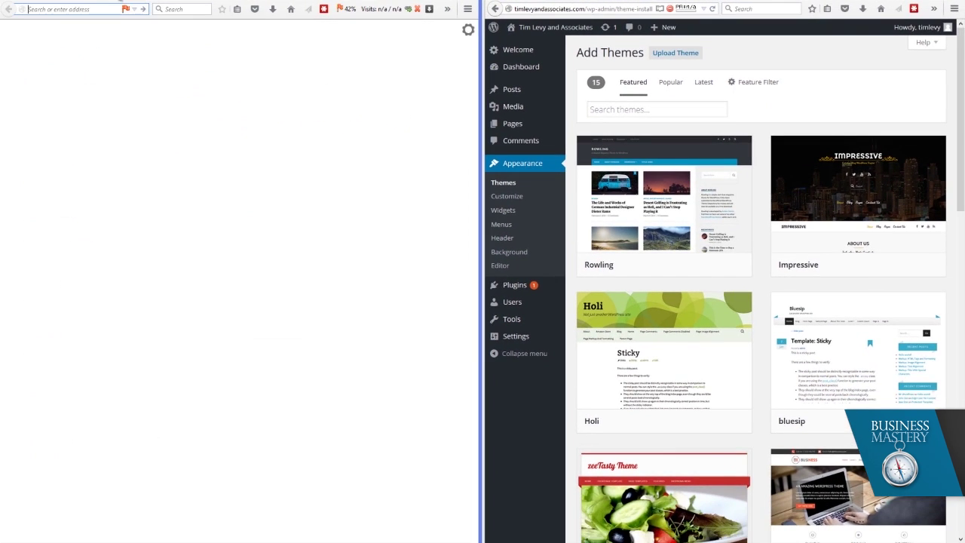
type("themeforest.net")
key("Return")
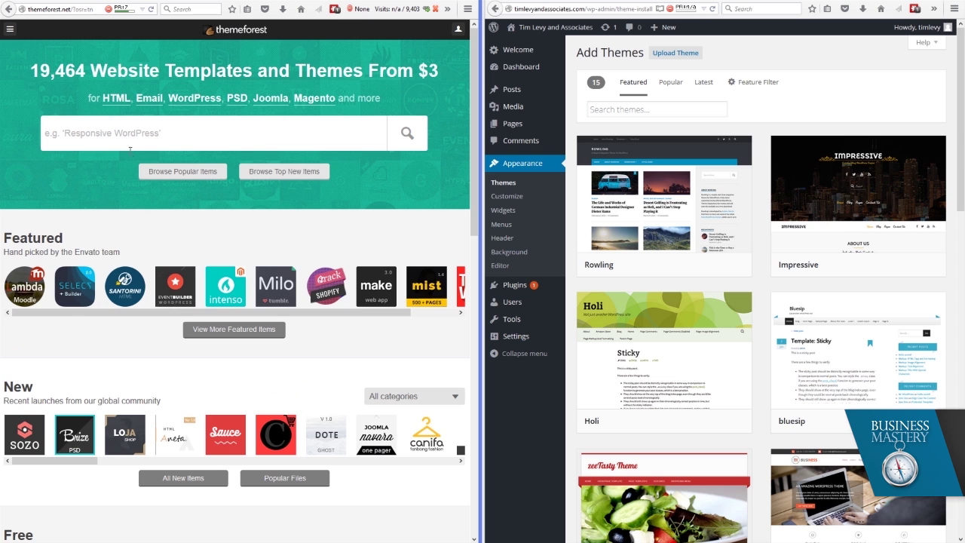
- Browse ThemeForest's popular items to see the weekly top sellers, led by Avada
scroll(126, 294, "down", 4)
scroll(128, 297, "up", 2)
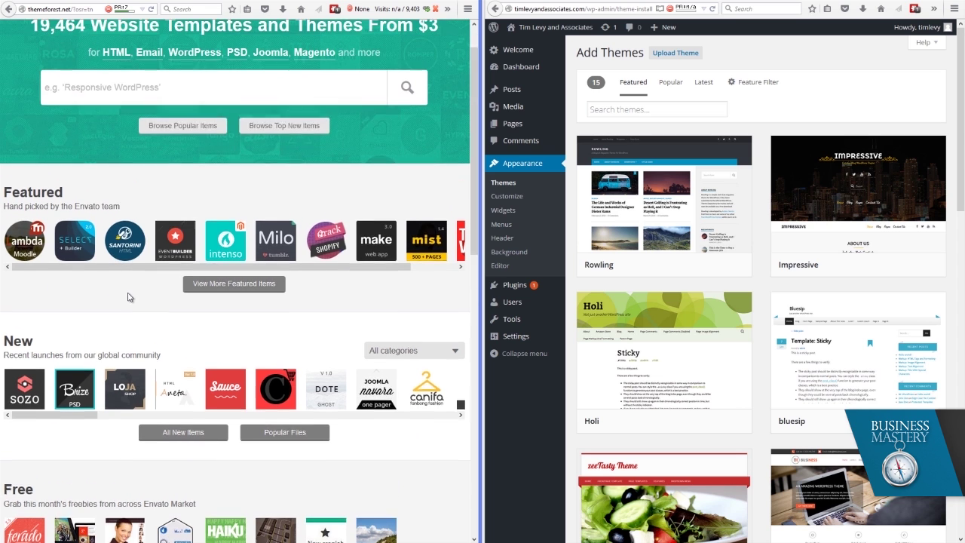
scroll(128, 297, "up", 1)
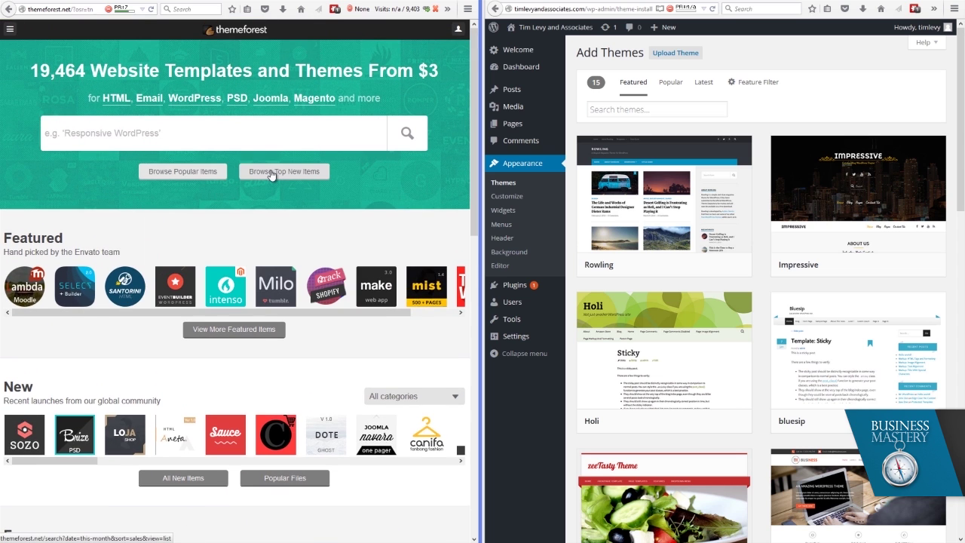
left_click(209, 174)
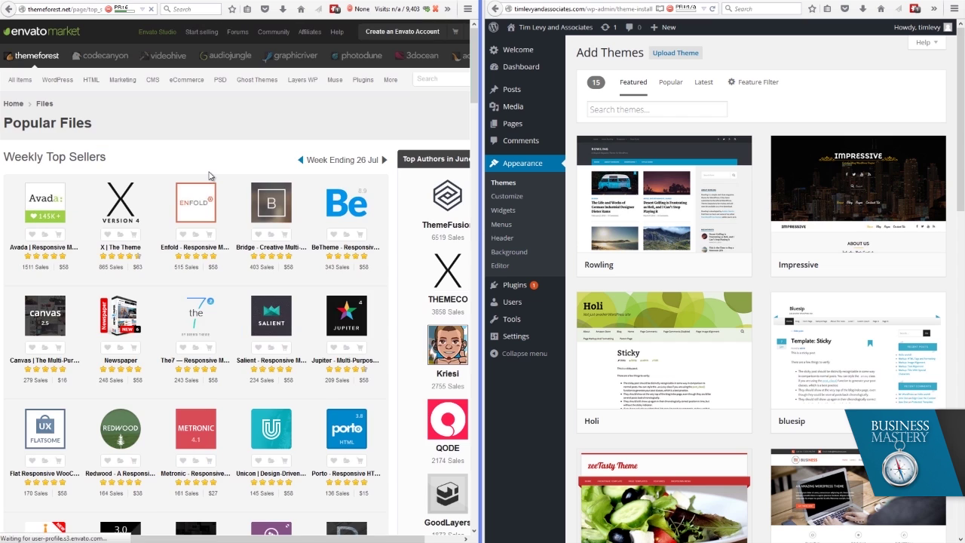
mouse_move(47, 199)
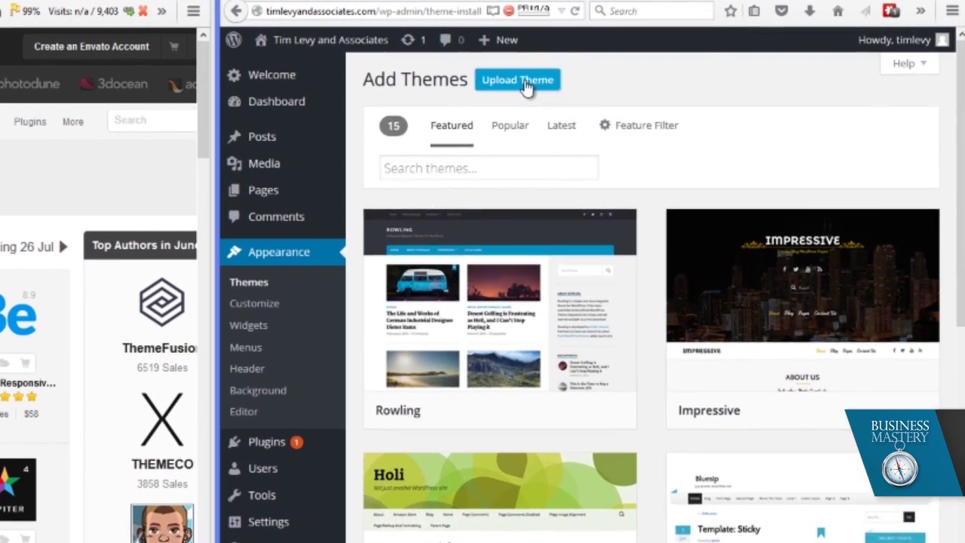
- Upload the Avada theme zip from the Avada folder and install it
left_click(539, 82)
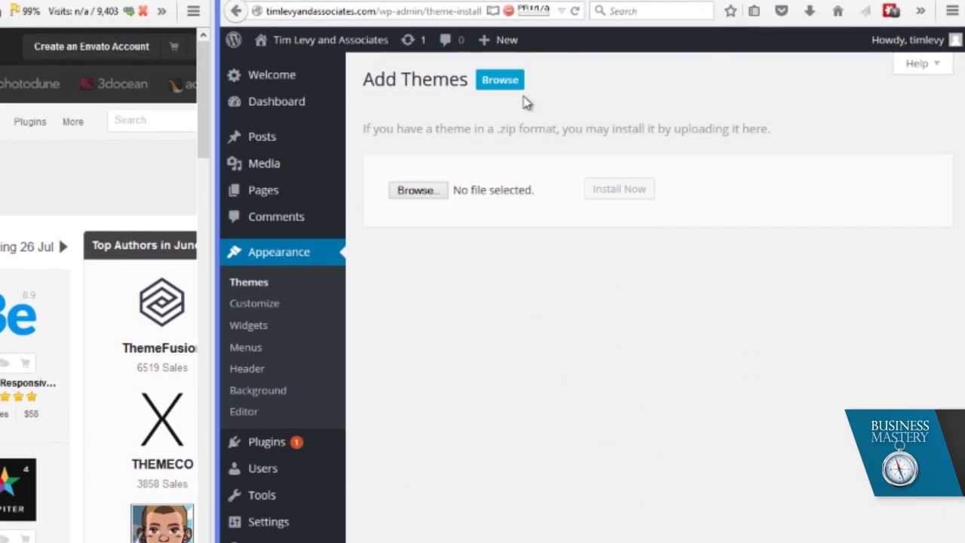
left_click(422, 190)
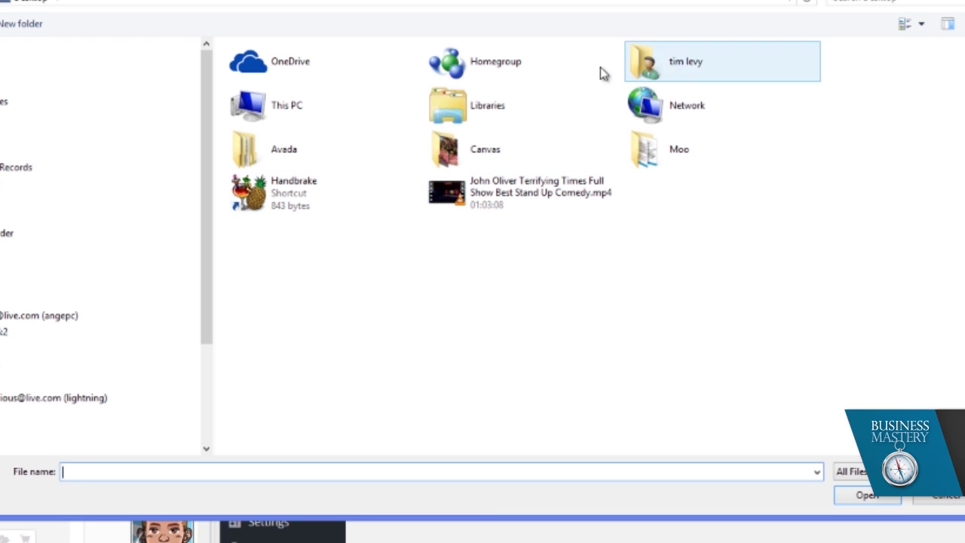
double_click(326, 154)
left_click(286, 71)
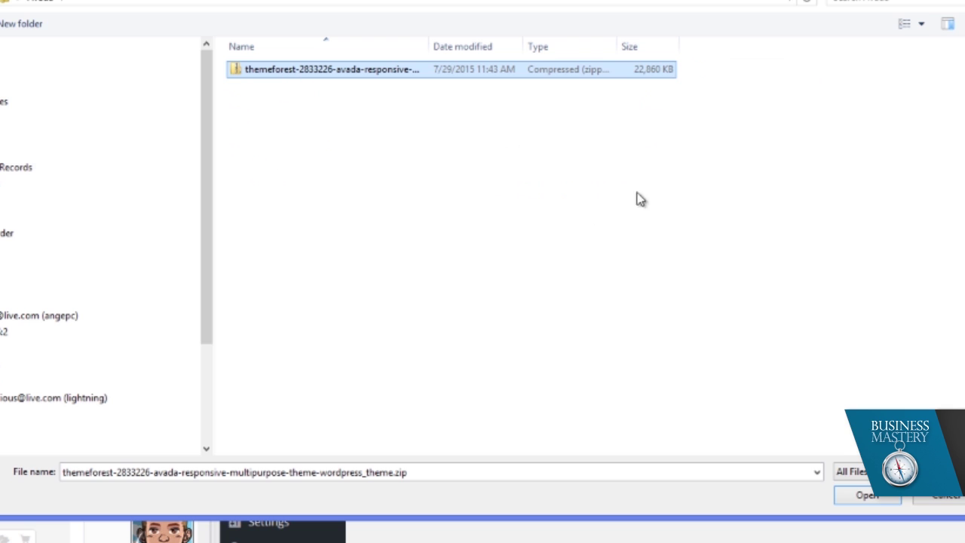
left_click(874, 495)
left_click(411, 215)
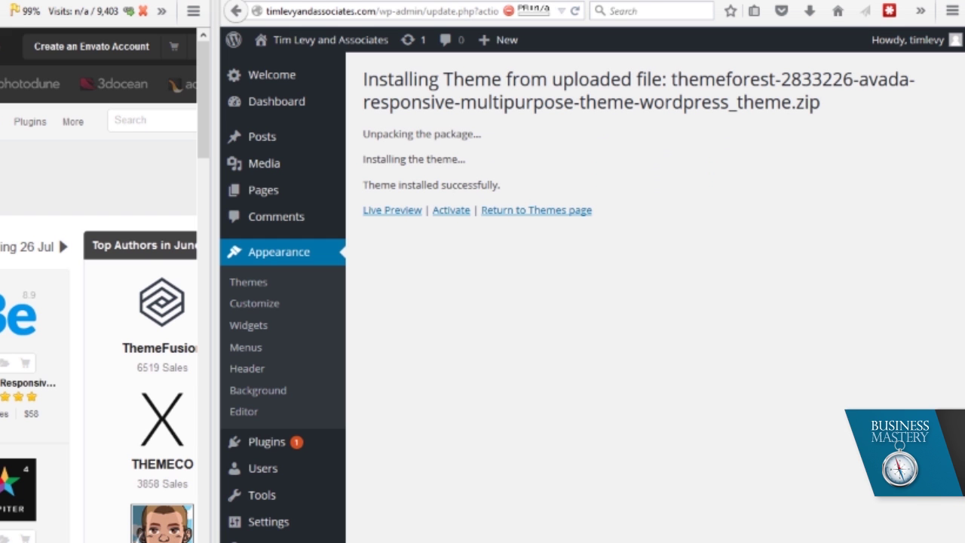
- Activate Avada 3.8.6 and install its required Fusion Core plugin
left_click(452, 211)
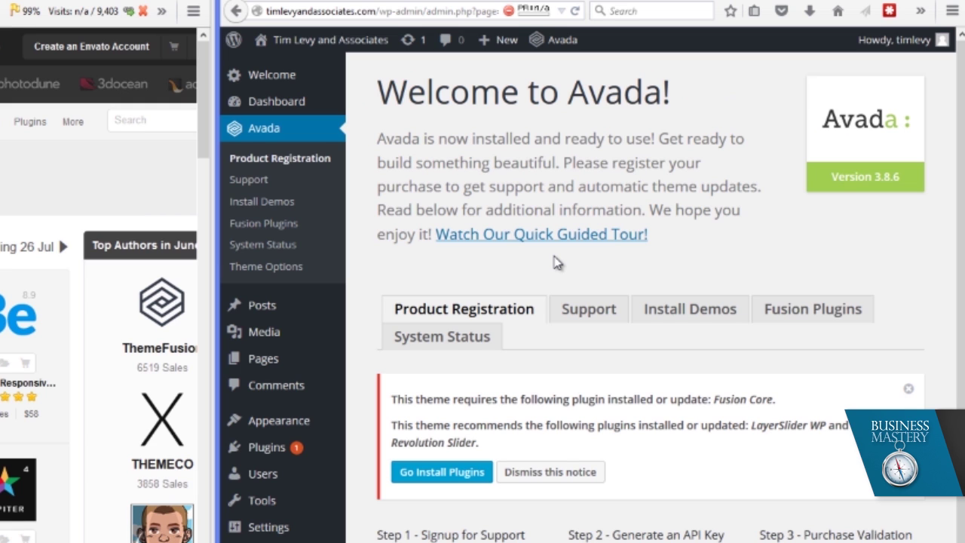
left_click(426, 479)
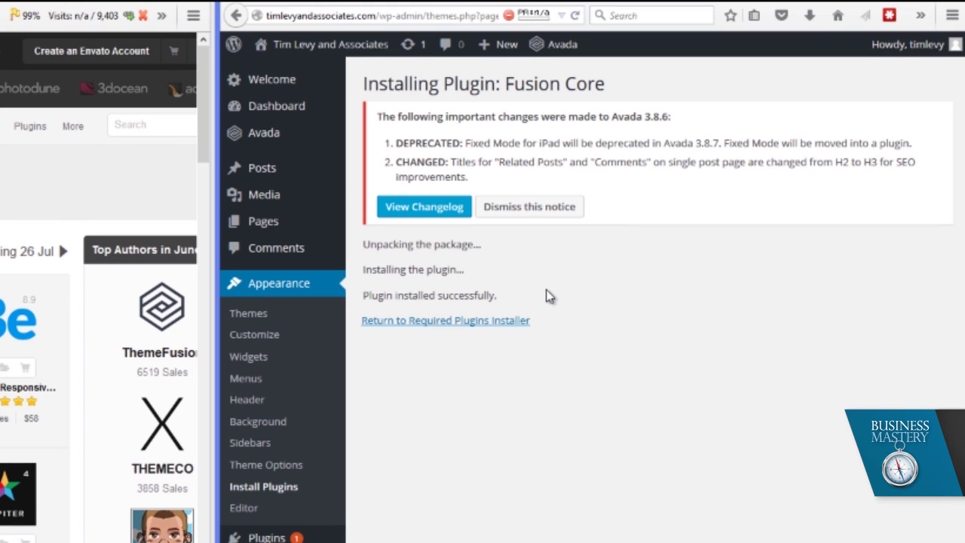
left_click(498, 324)
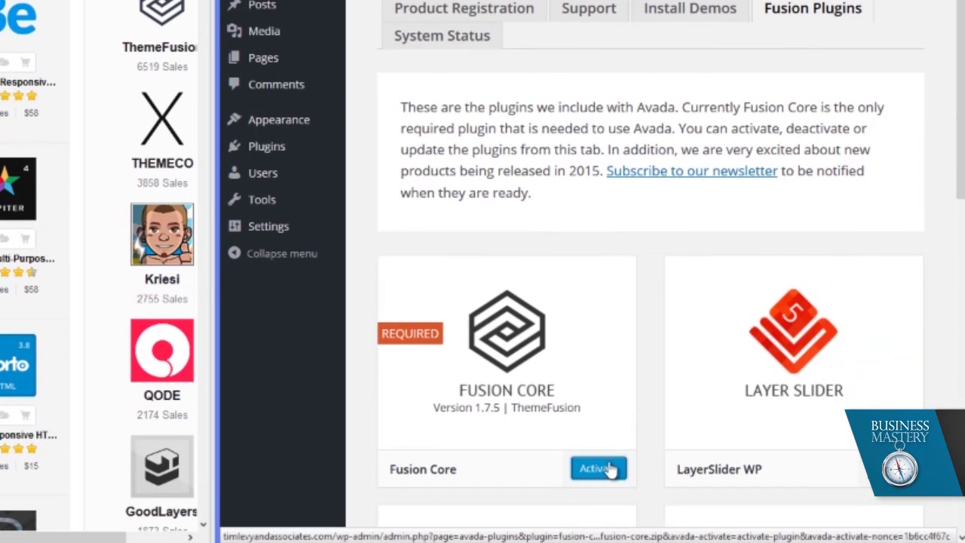
- Activate Fusion Core, then install the LayerSlider WP and Revolution Slider plugins
left_click(614, 468)
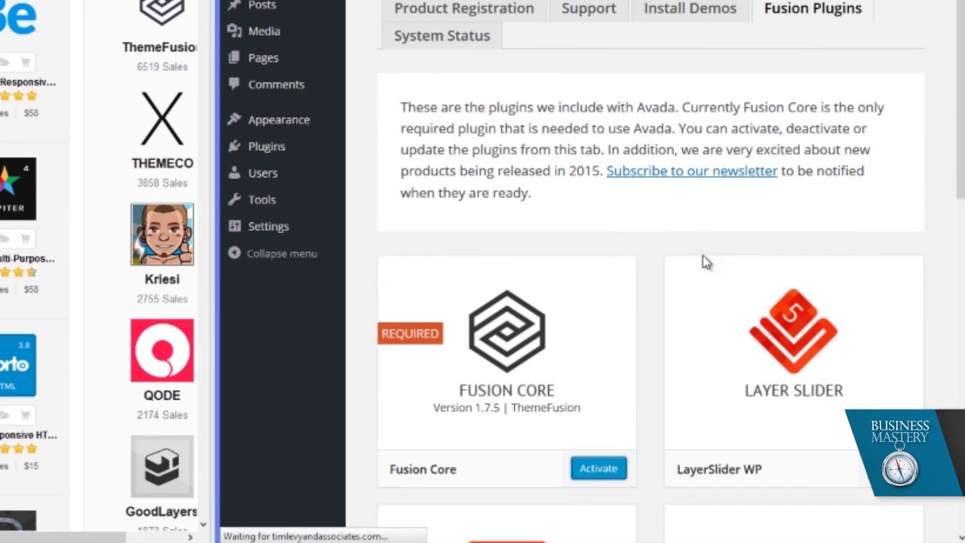
left_click(850, 383)
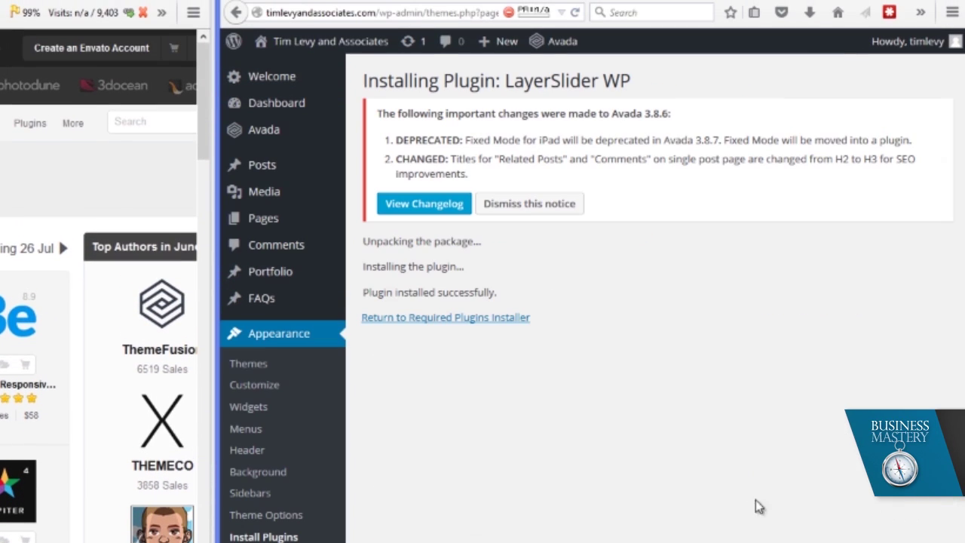
left_click(491, 320)
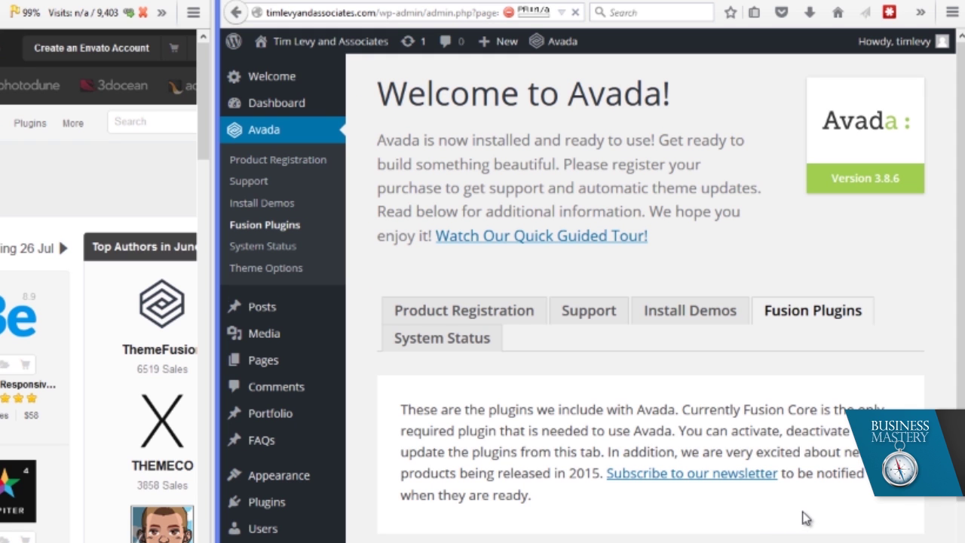
scroll(806, 517, "down", 3)
scroll(626, 512, "down", 6)
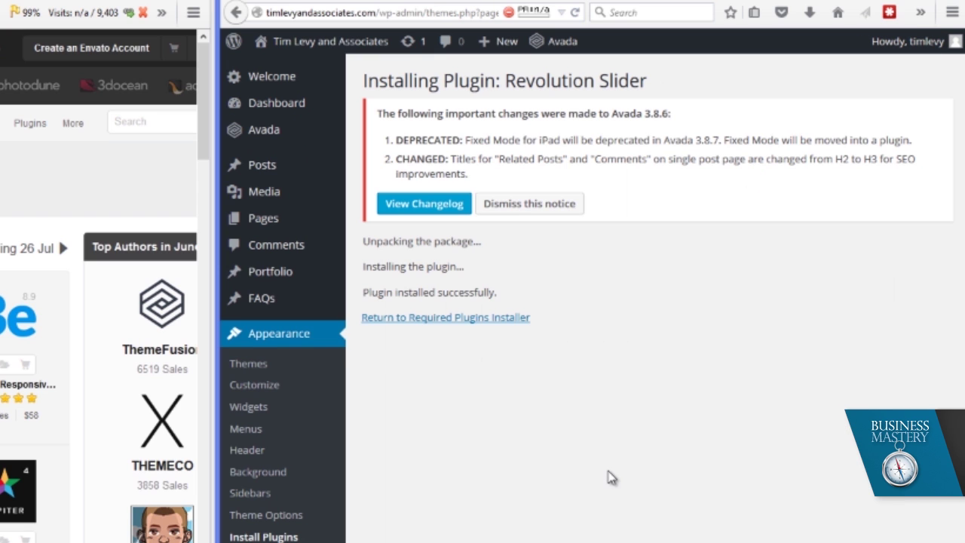
left_click(477, 320)
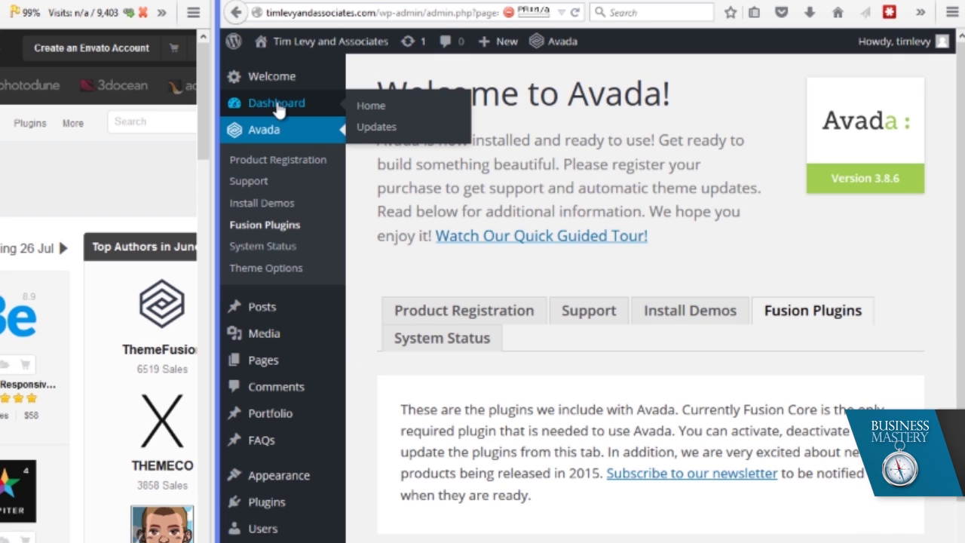
- Dismiss the Avada changes notice on the Dashboard and activate Revolution Slider
left_click(277, 106)
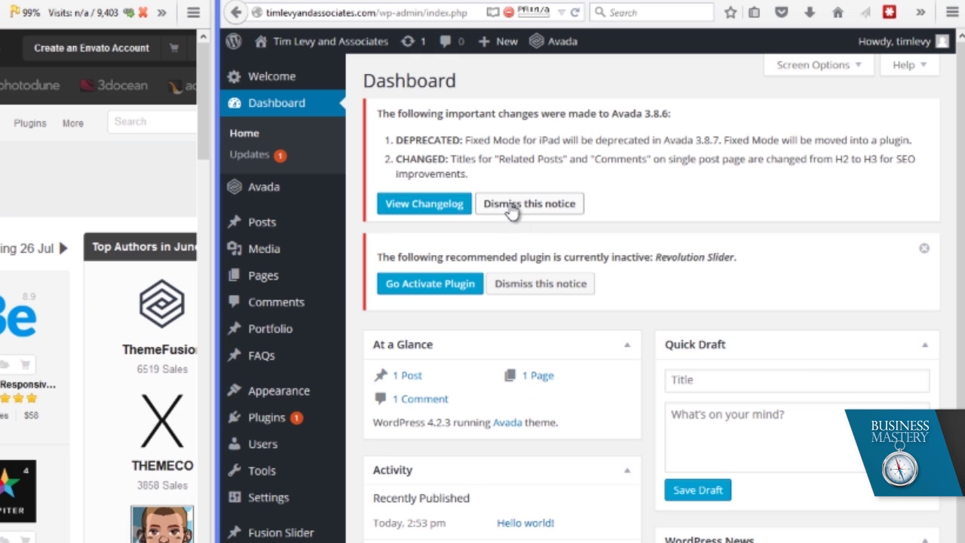
left_click(512, 207)
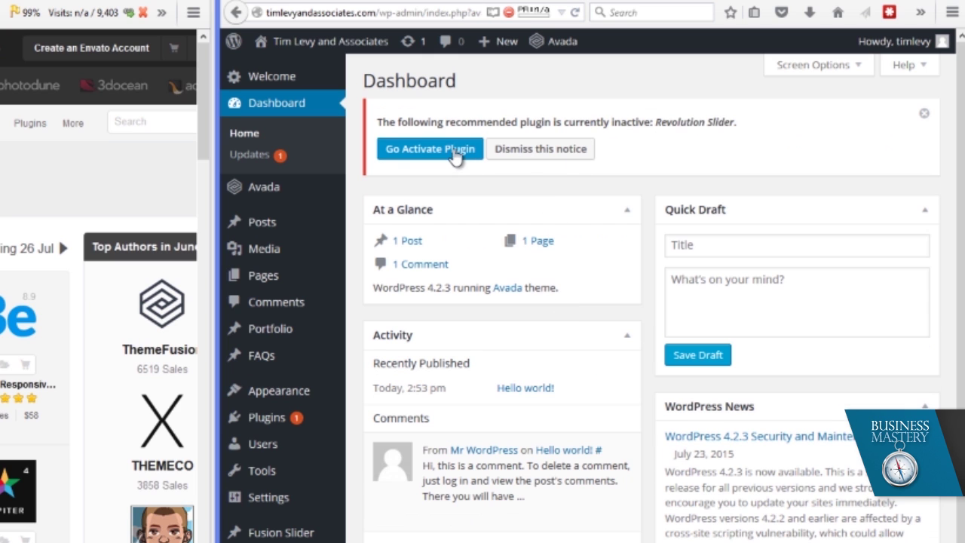
left_click(455, 155)
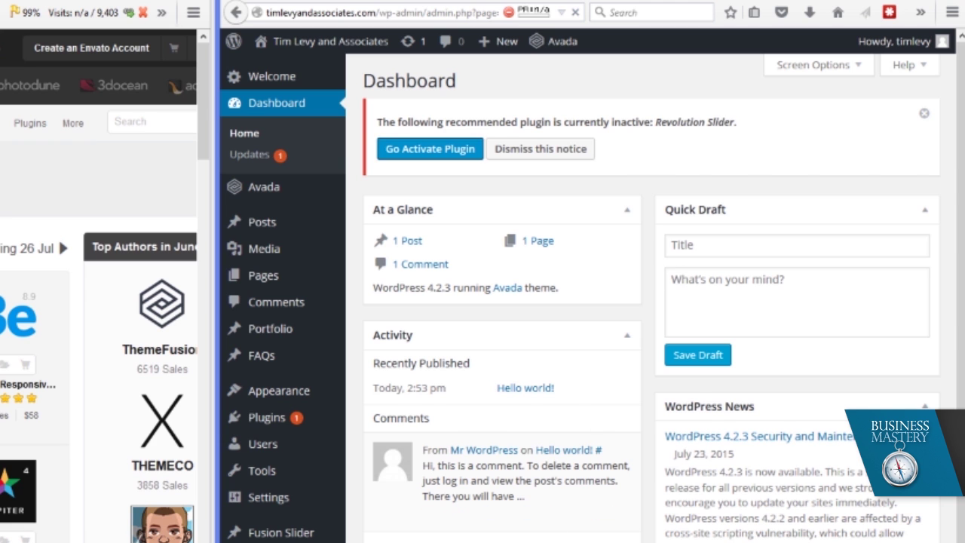
scroll(651, 301, "down", 5)
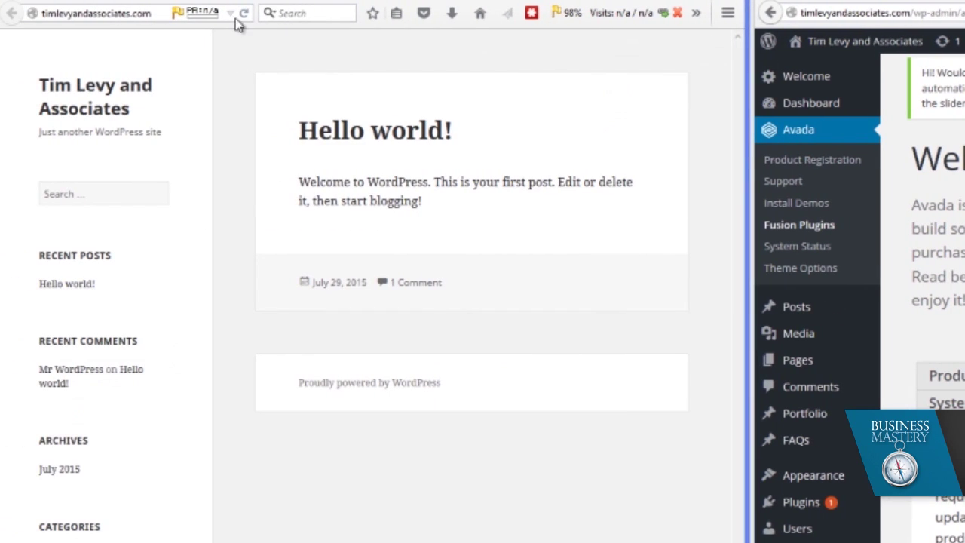
- Reload the front page to see it in the Avada design with the Hello world! post
left_click(244, 14)
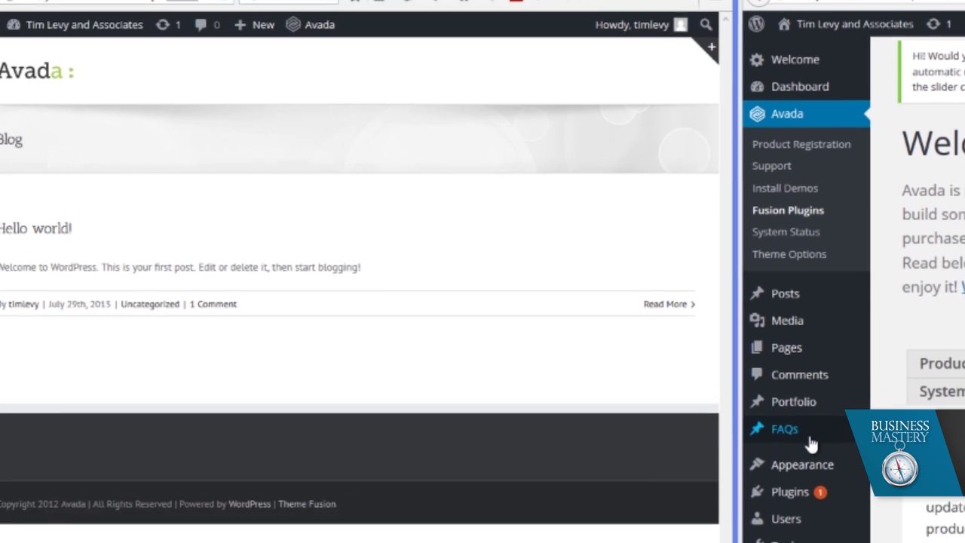
mouse_move(874, 477)
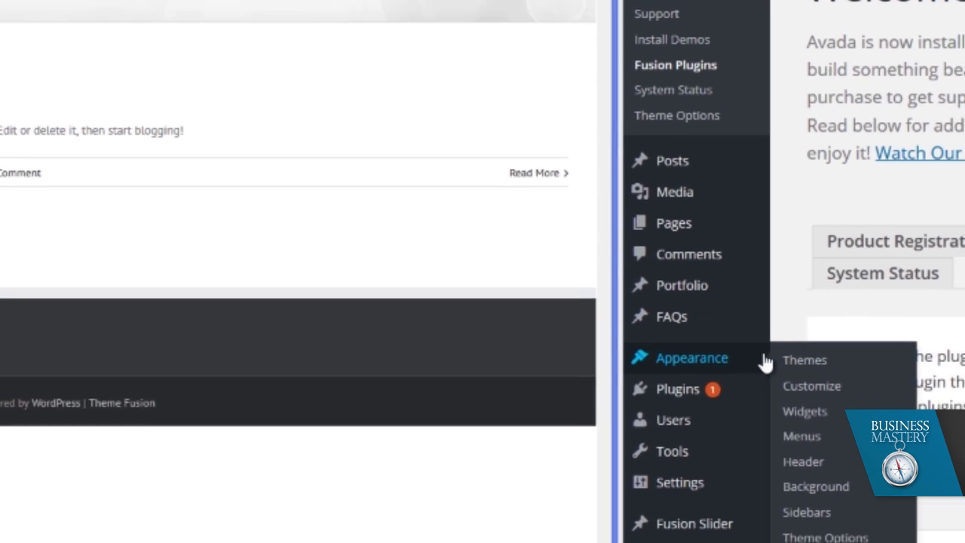